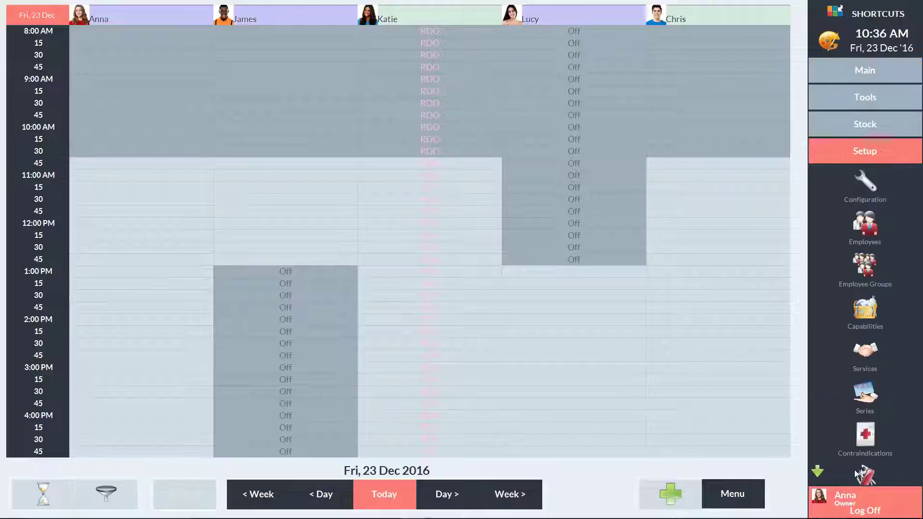
Open the Setup shortcuts and scroll down until the Club option is visible.
left_click(818, 473)
left_click(818, 473)
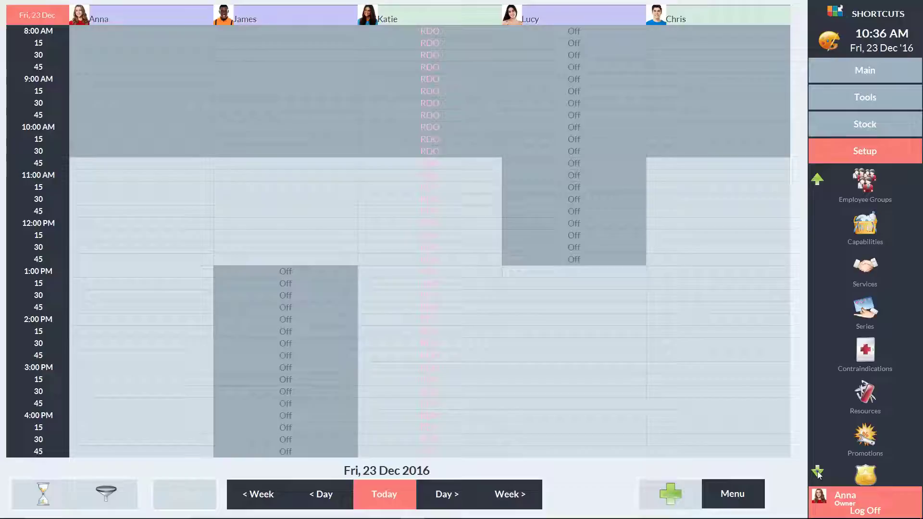
left_click(817, 473)
Create a new club named 'VIP Club' in Club Setup.
left_click(865, 436)
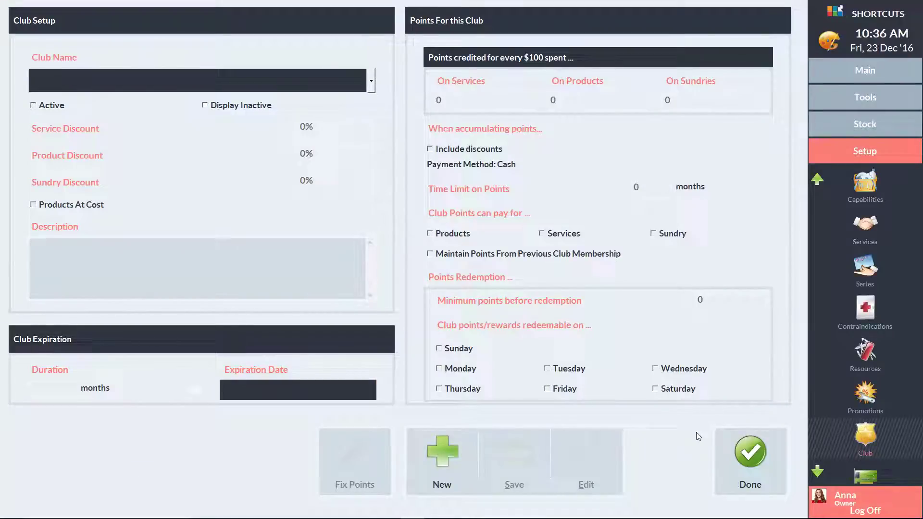
left_click(442, 454)
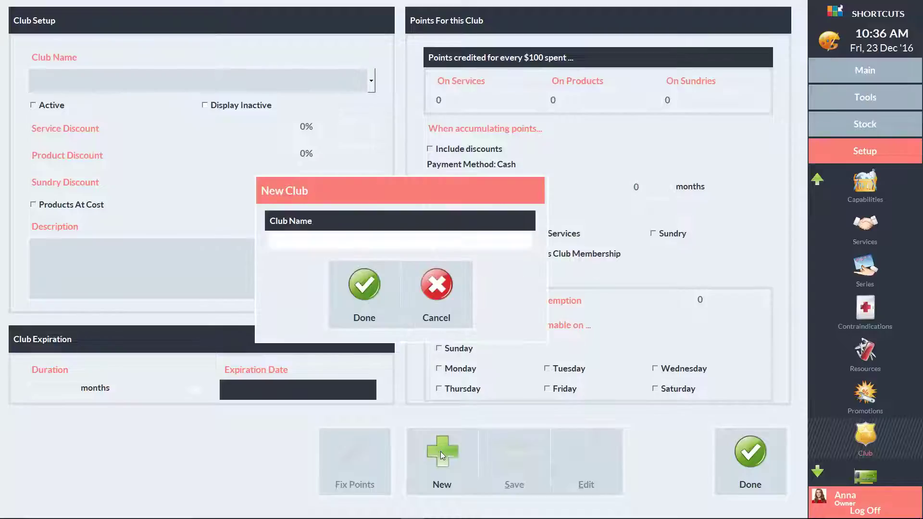
type("VIP Club")
left_click(366, 290)
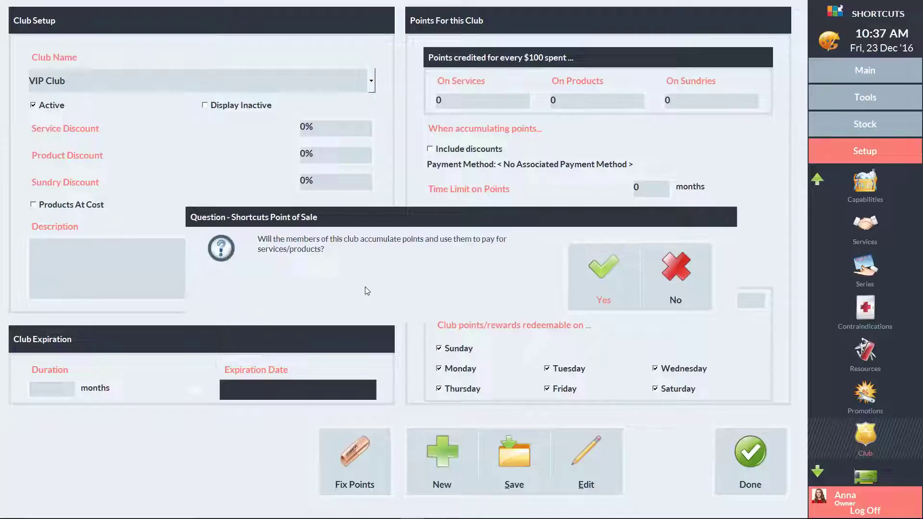
Let VIP Club members earn and spend points, and give them a 10% product discount.
left_click(604, 271)
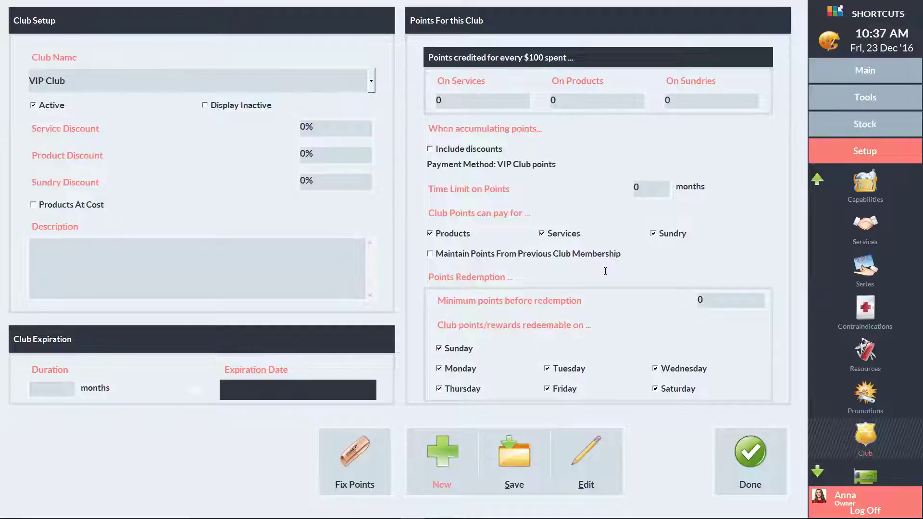
left_click(318, 154)
type("1")
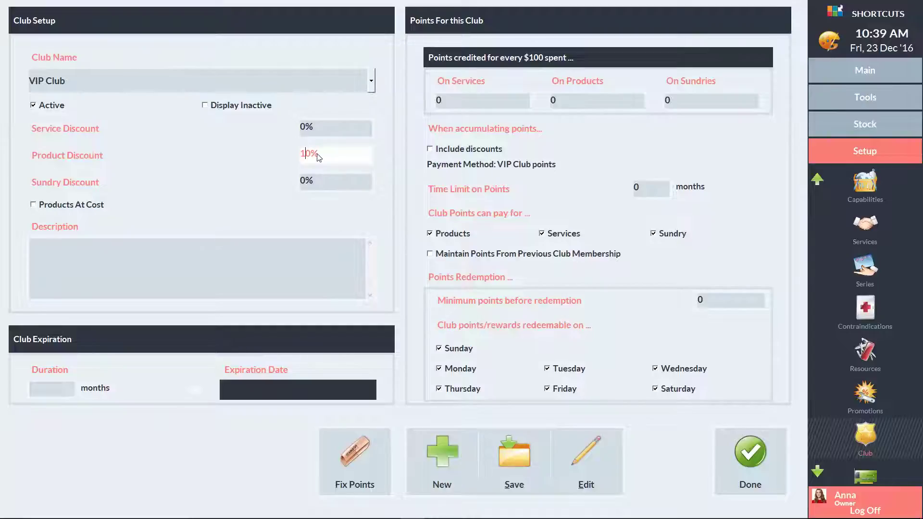
Set VIP Club to 4 points per $100 on services and a 10-point redemption minimum, then save.
left_click(454, 98)
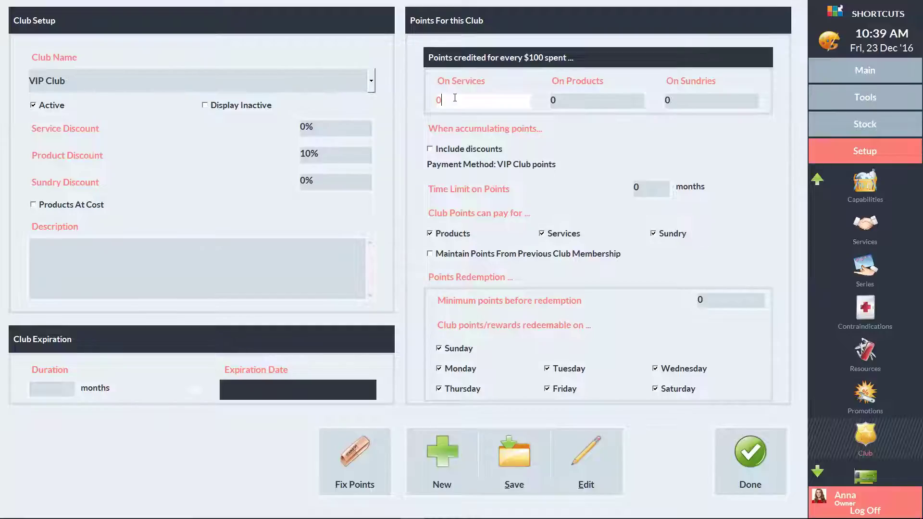
key("BackSpace")
type("4")
left_click(713, 300)
type("10")
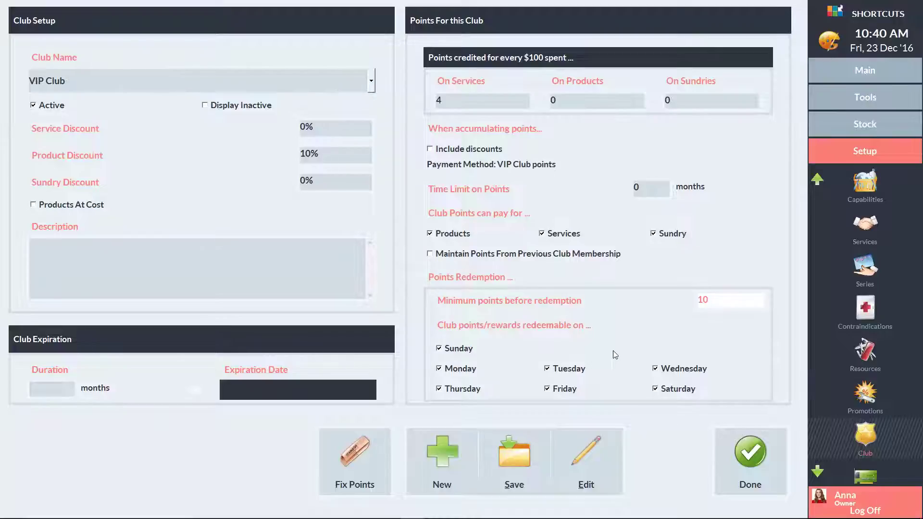
left_click(512, 454)
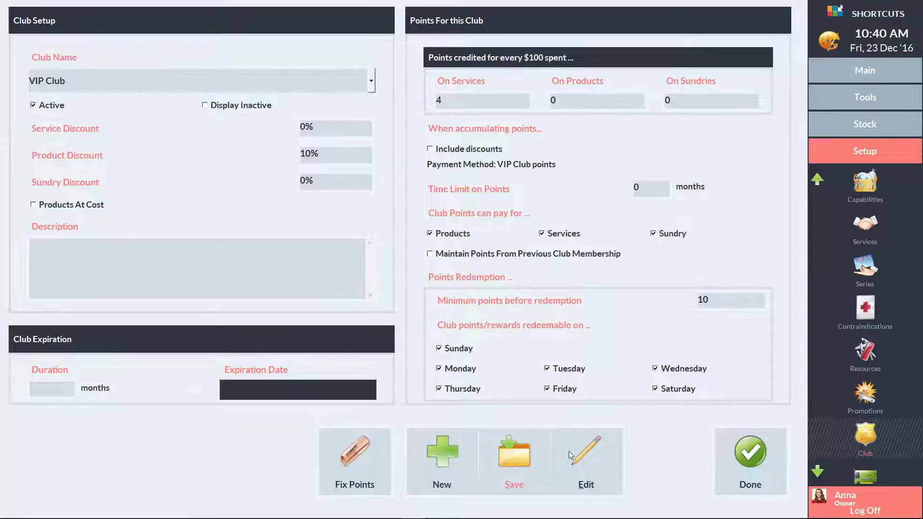
Choose VIP Club as the Default Club in General Setup, then return to the main shortcuts.
left_click(816, 181)
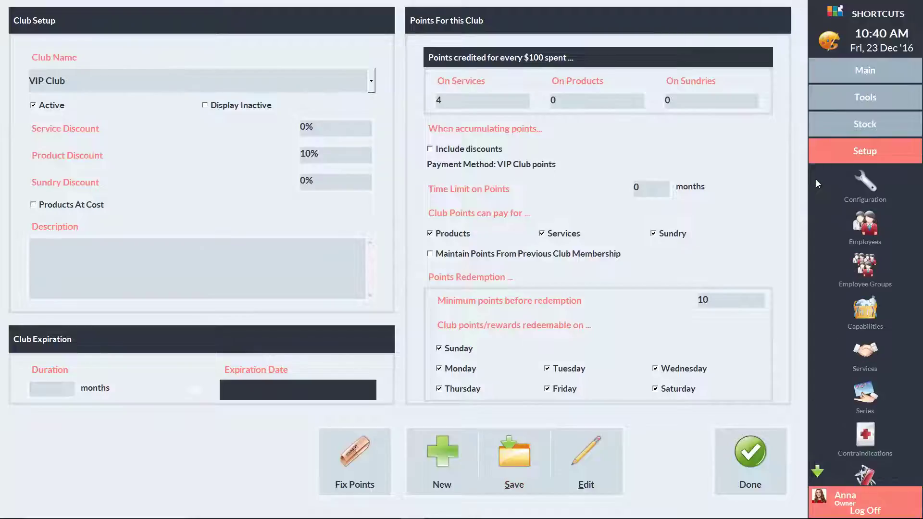
left_click(864, 181)
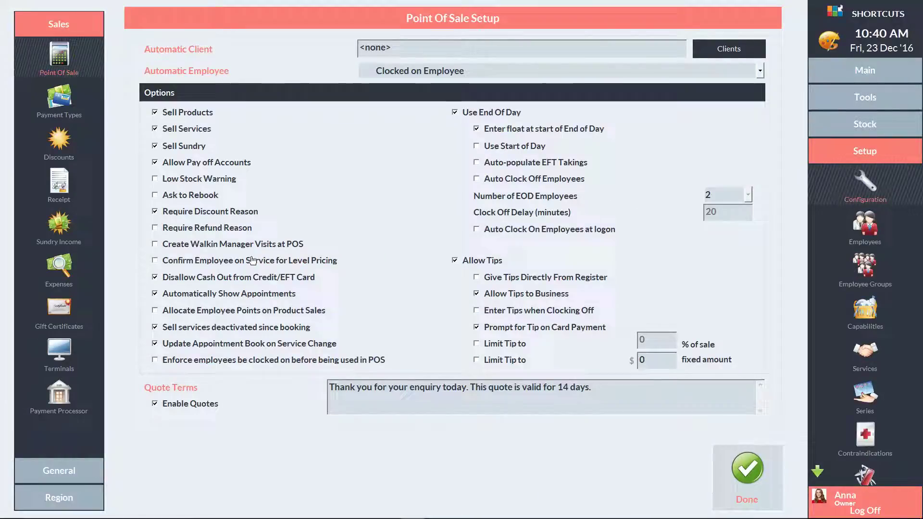
left_click(60, 471)
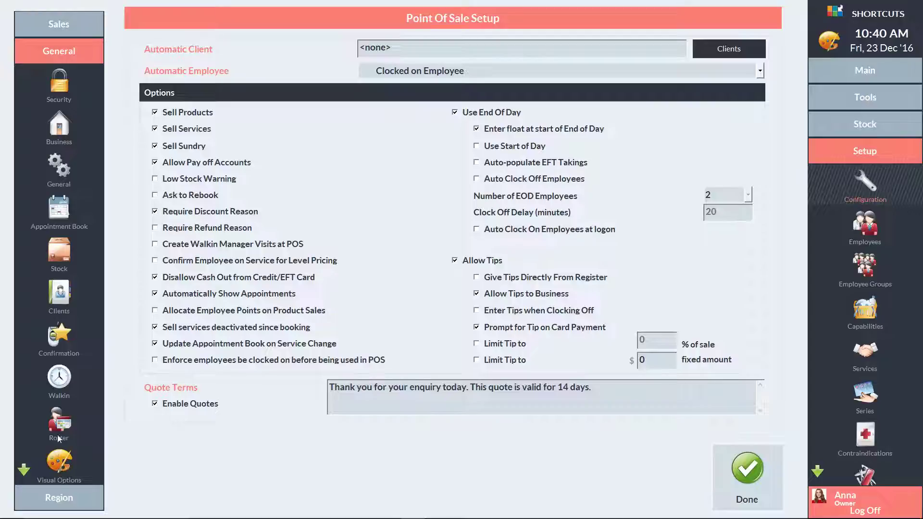
left_click(59, 169)
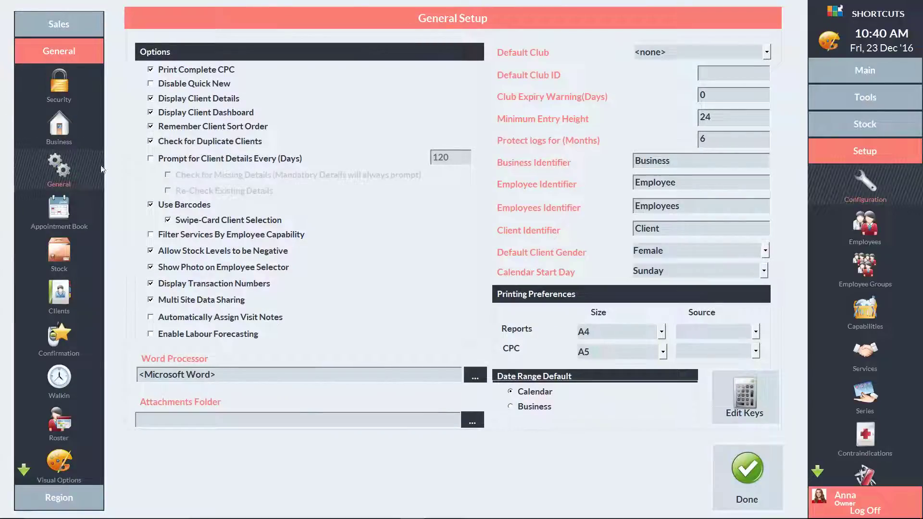
left_click(689, 53)
left_click(673, 113)
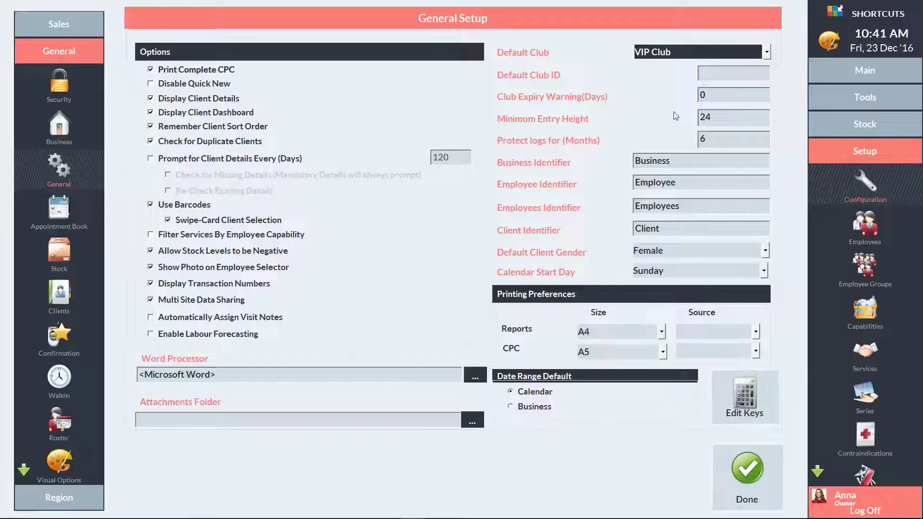
left_click(864, 72)
Select VIP Club in the Club field of the chosen client's extra information.
left_click(868, 273)
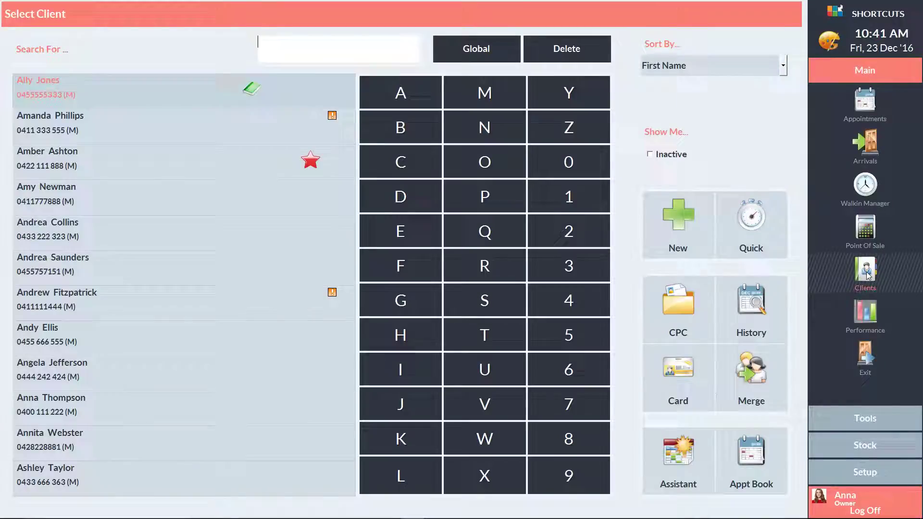
left_click(89, 233)
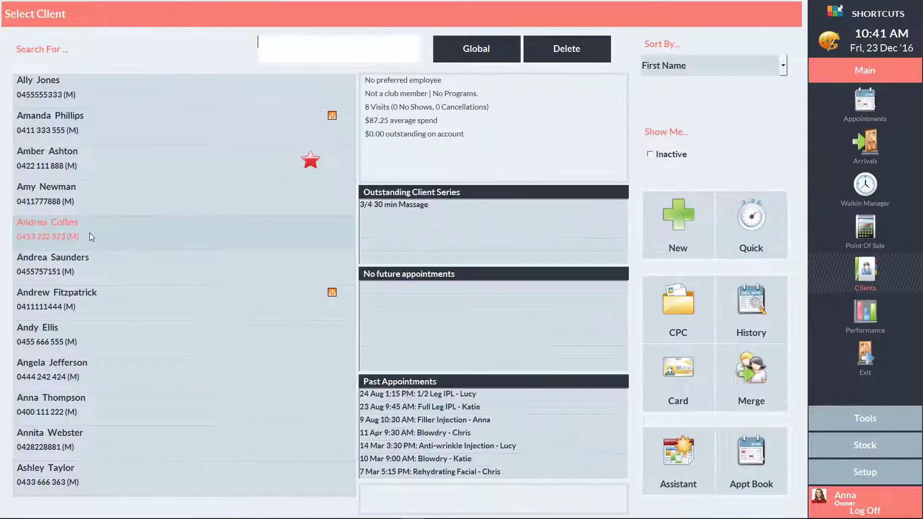
left_click(677, 370)
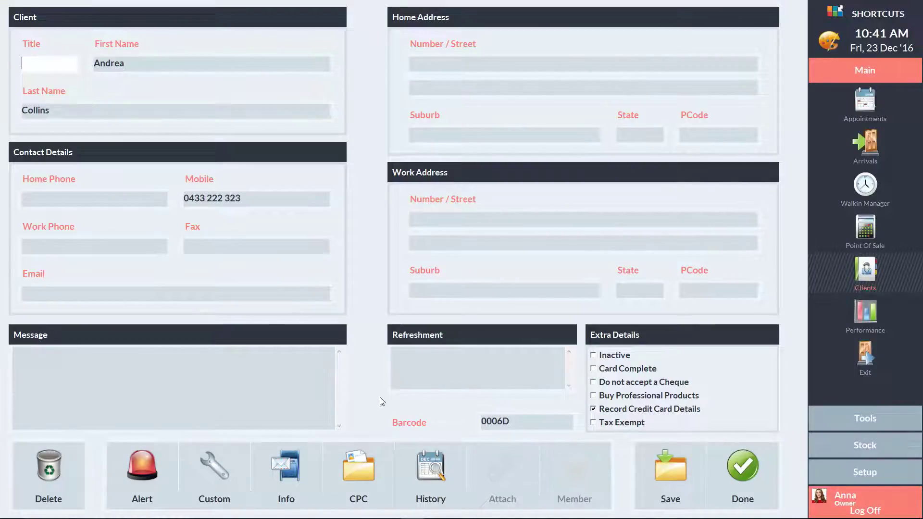
left_click(288, 472)
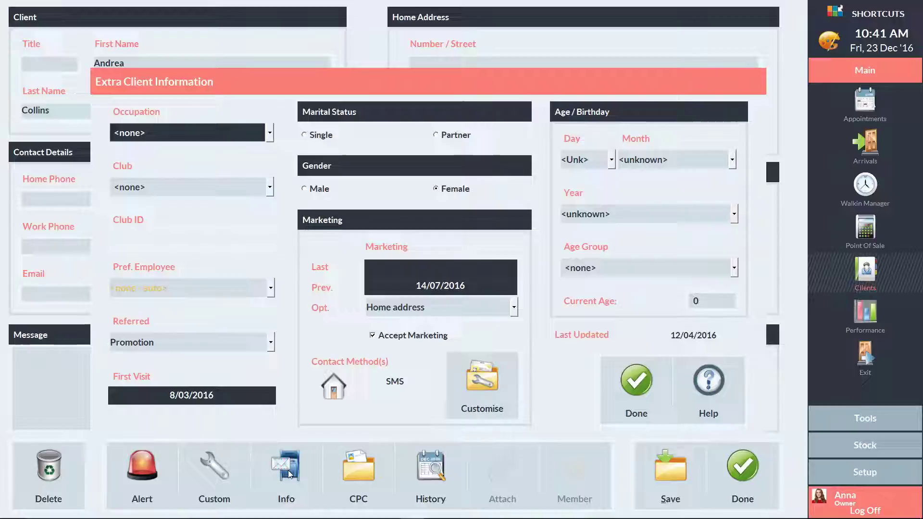
left_click(166, 186)
left_click(149, 263)
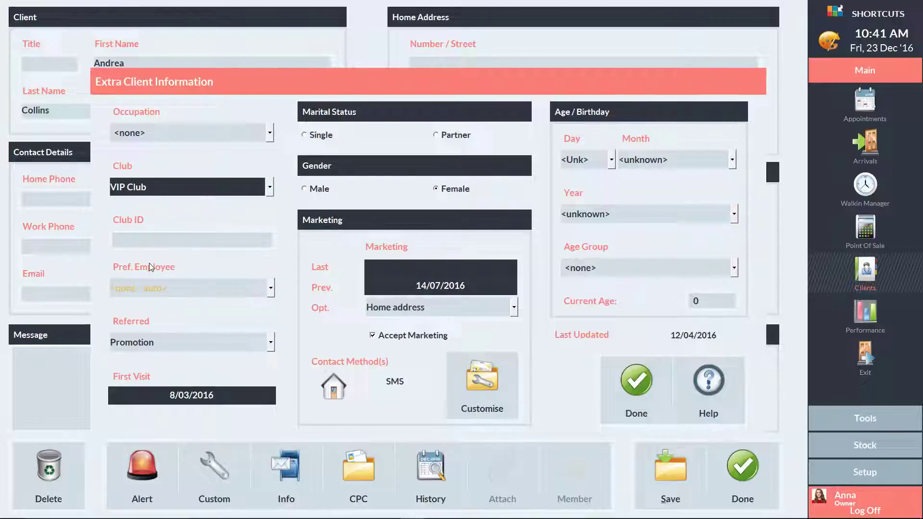
left_click(638, 384)
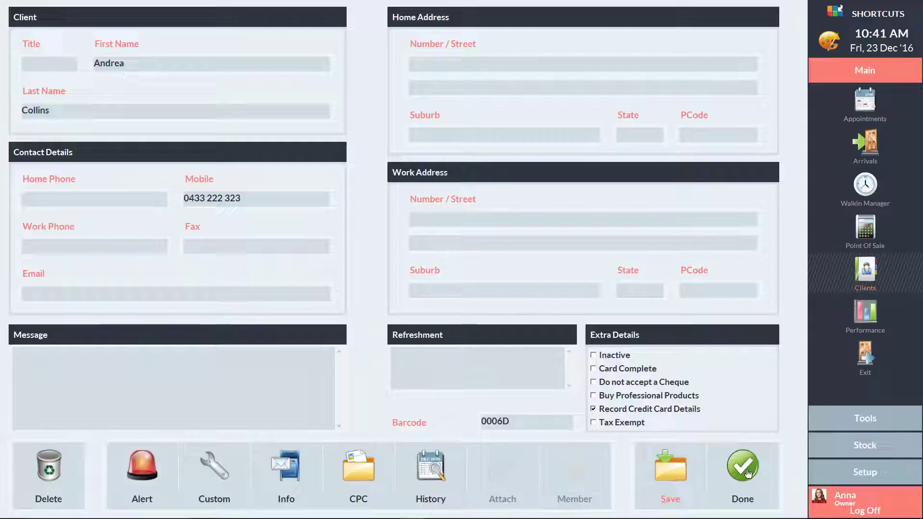
Create a new sundry income item named 'VIP Club' in Sundry Income Setup.
left_click(863, 475)
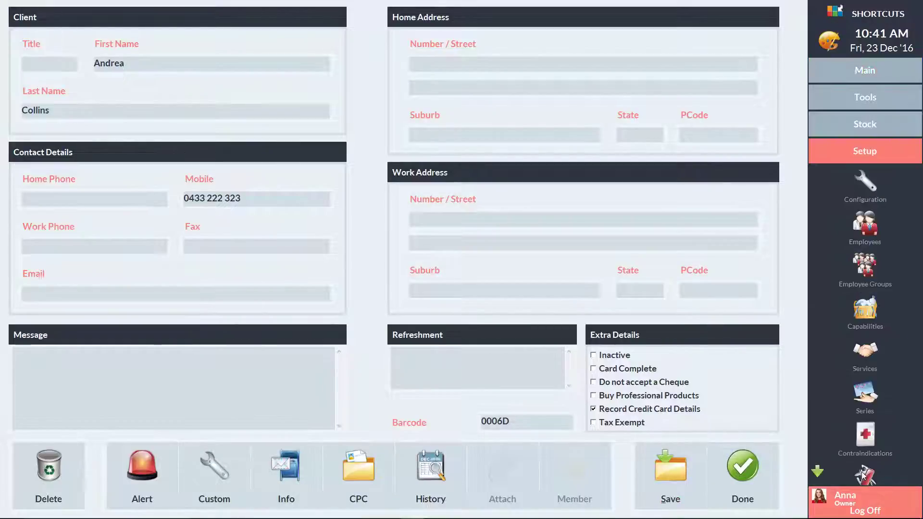
left_click(865, 183)
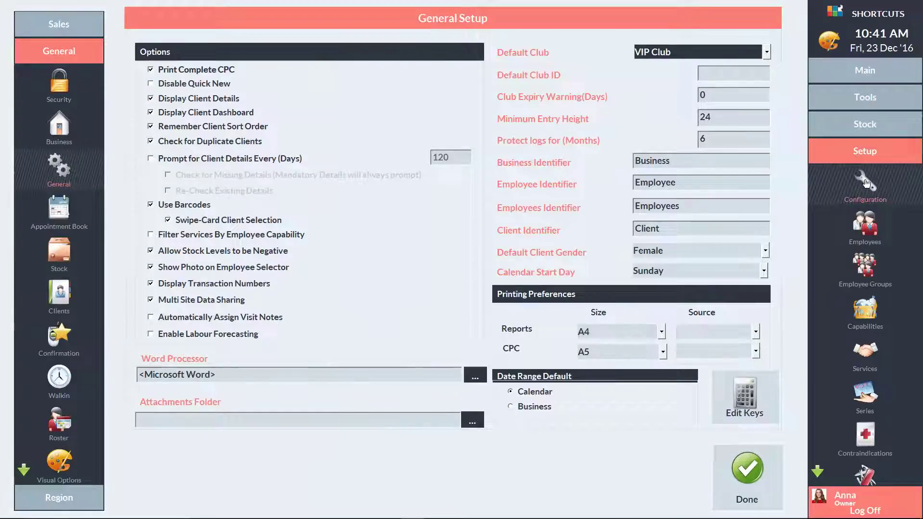
left_click(56, 25)
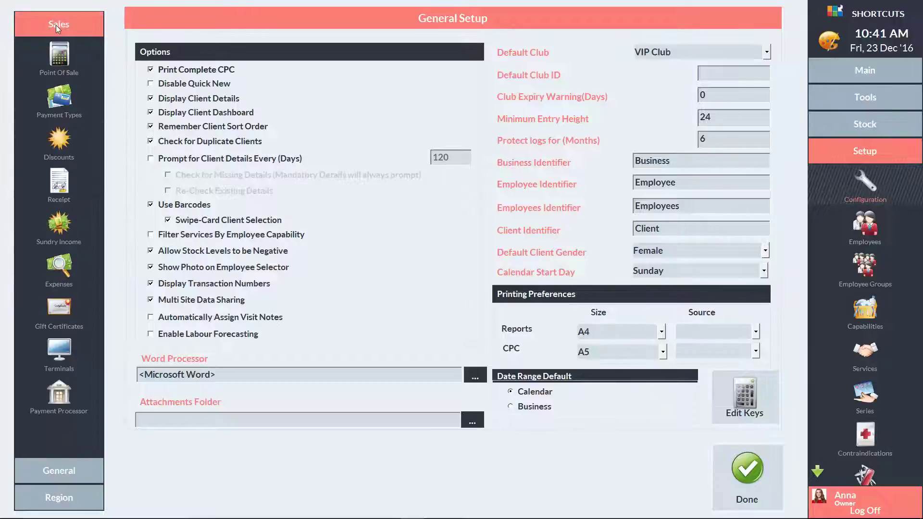
left_click(59, 226)
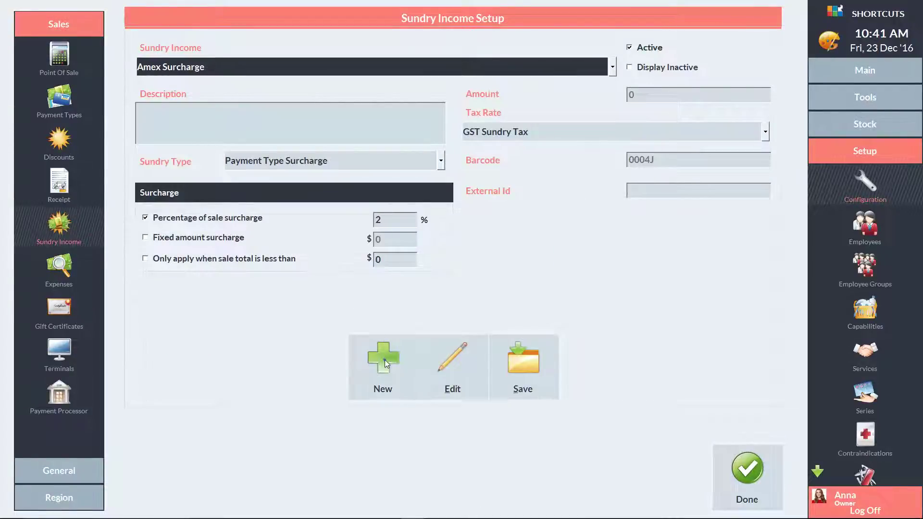
left_click(385, 360)
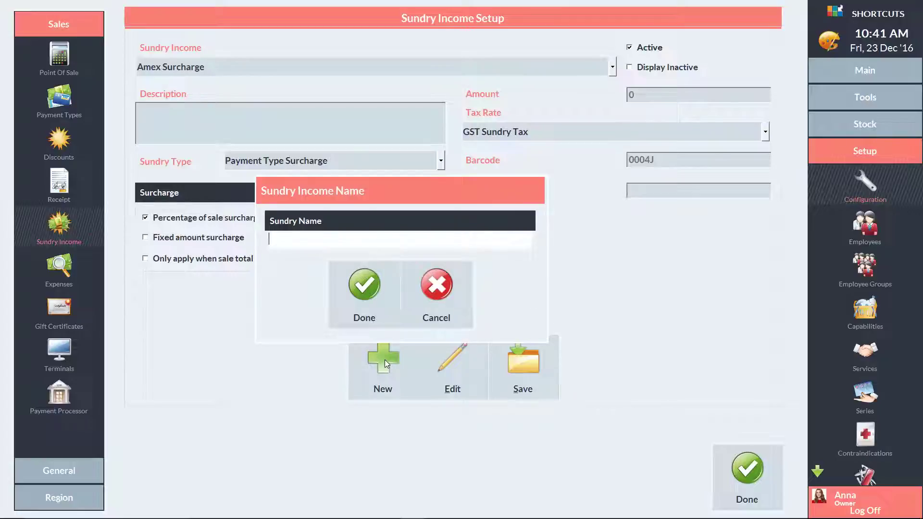
type("VIP Club")
left_click(367, 293)
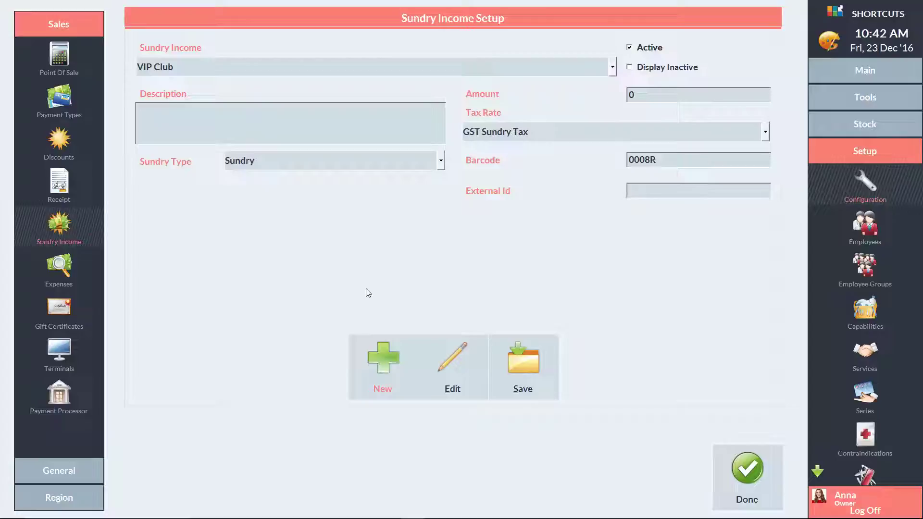
Set the sundry item's type to Club and its Related Club to VIP Club.
left_click(262, 161)
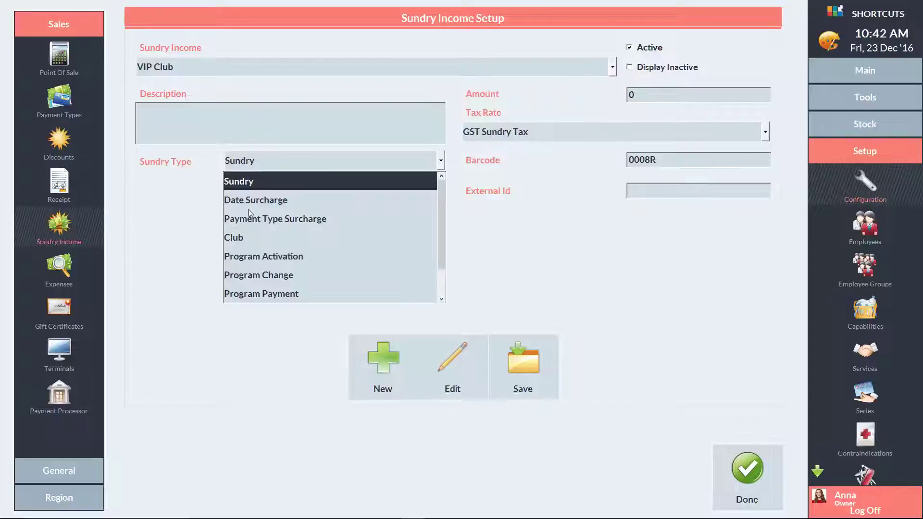
left_click(247, 237)
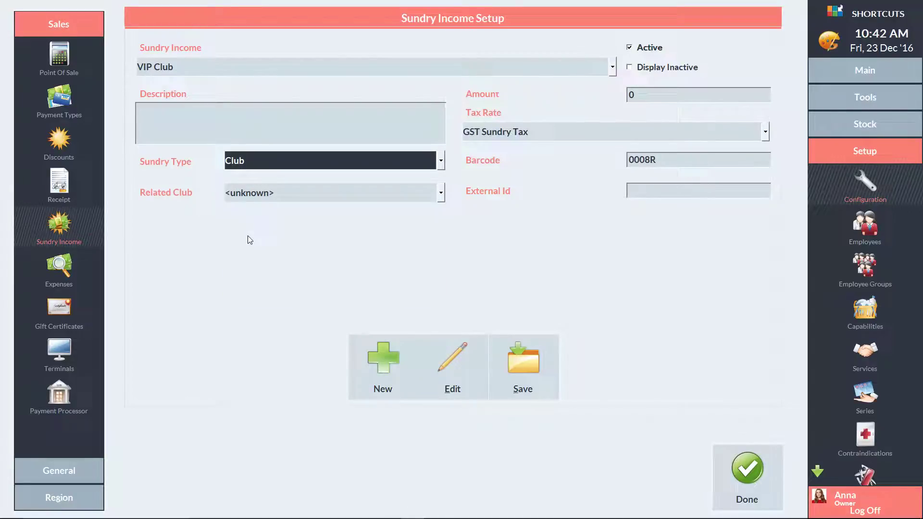
left_click(281, 192)
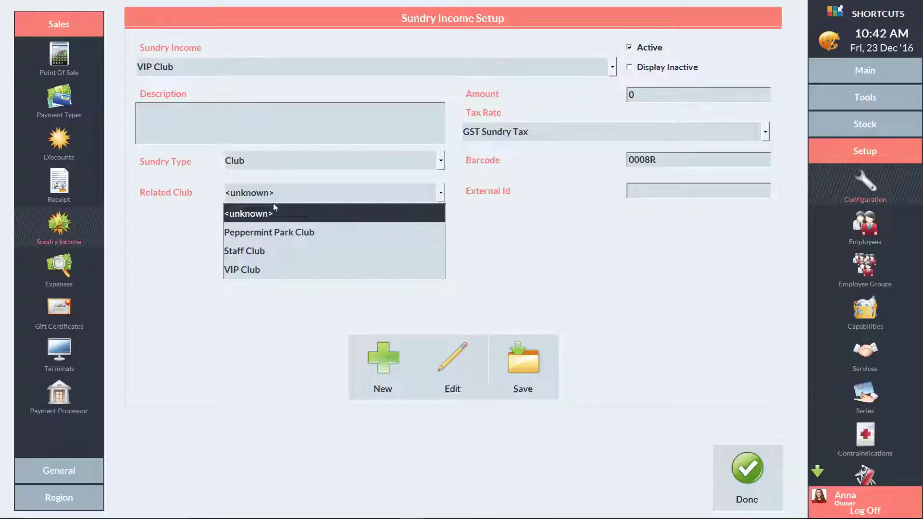
left_click(268, 269)
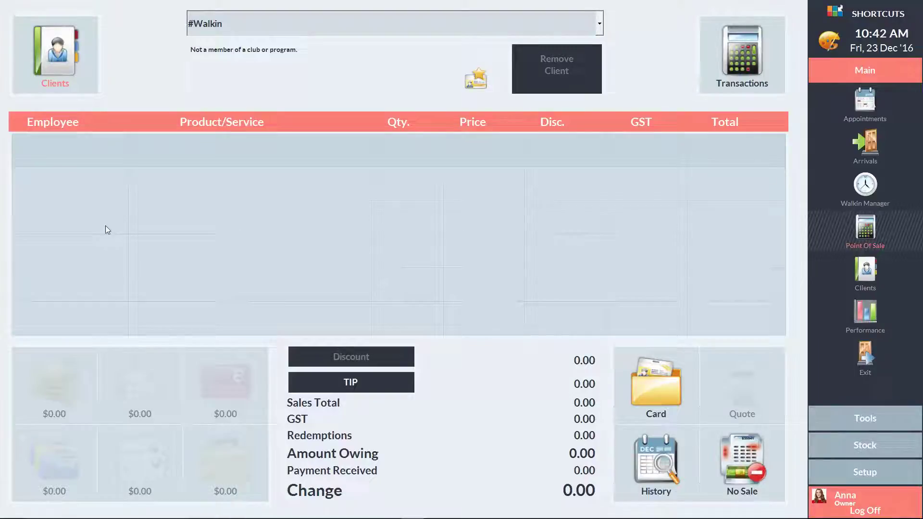
Attach the chosen client to the point-of-sale sale.
left_click(53, 53)
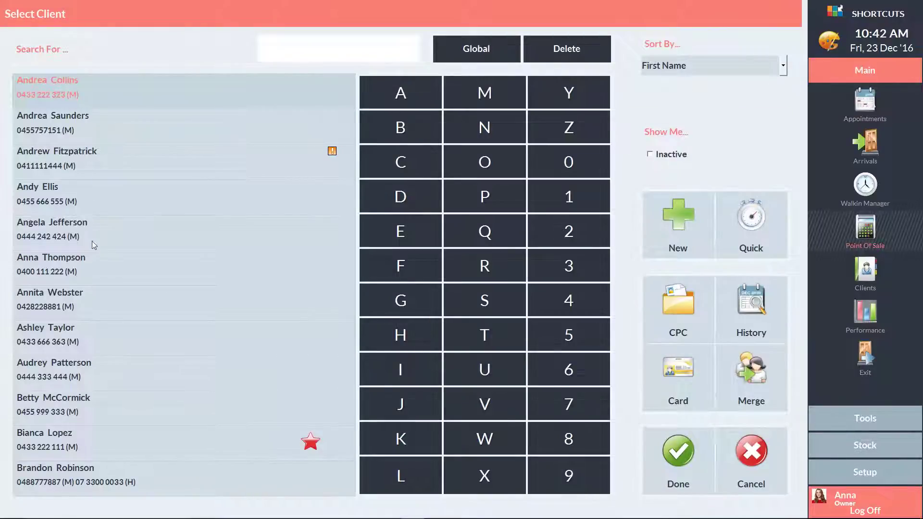
left_click(95, 404)
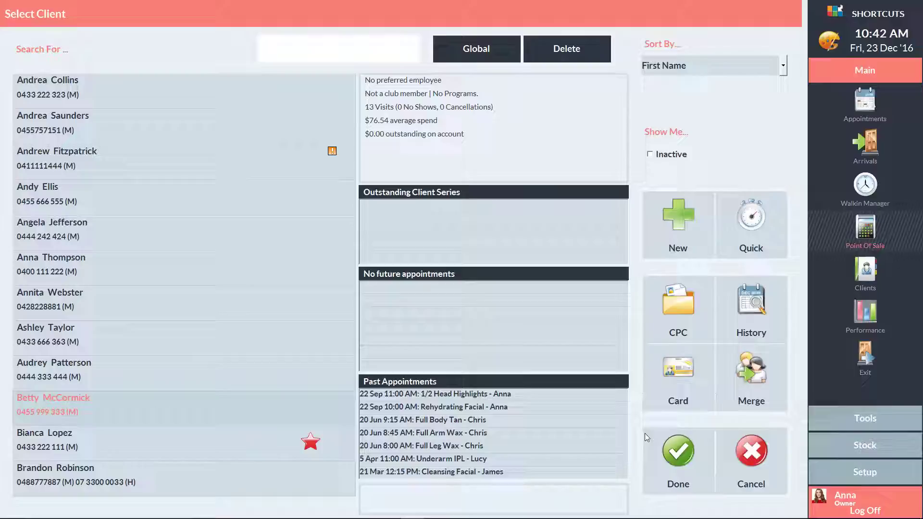
left_click(678, 456)
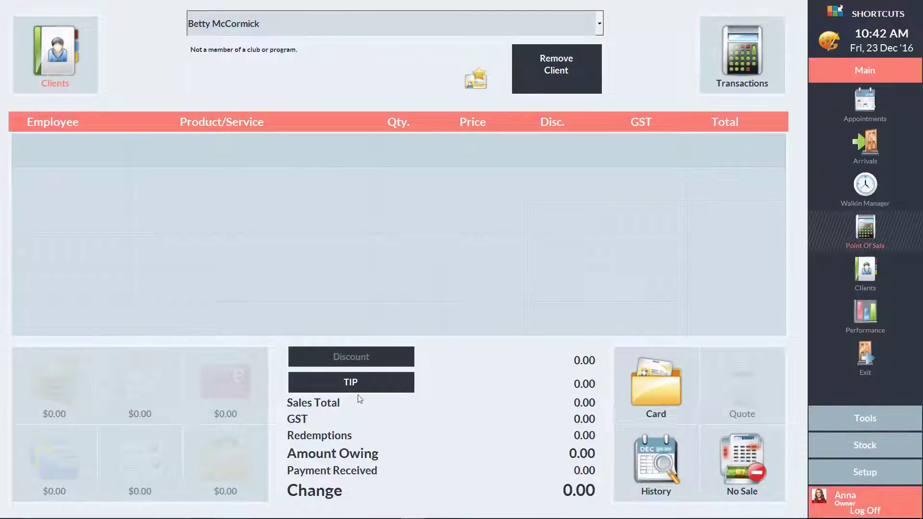
Add the VIP Club sundry income item to the sale at 0.00.
left_click(215, 148)
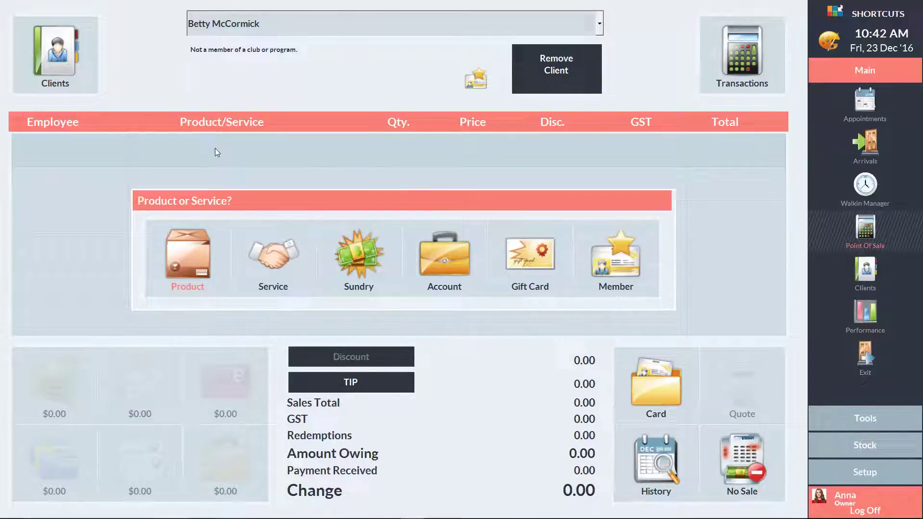
left_click(358, 255)
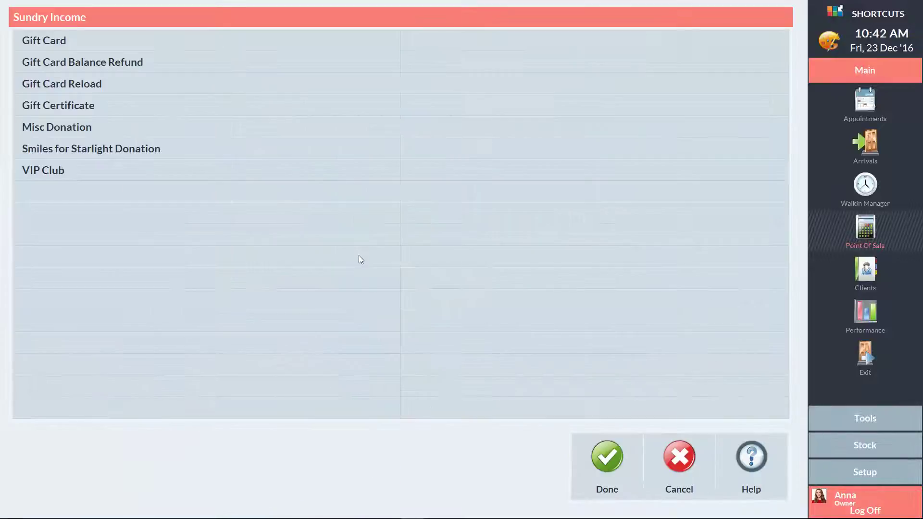
left_click(68, 170)
left_click(607, 458)
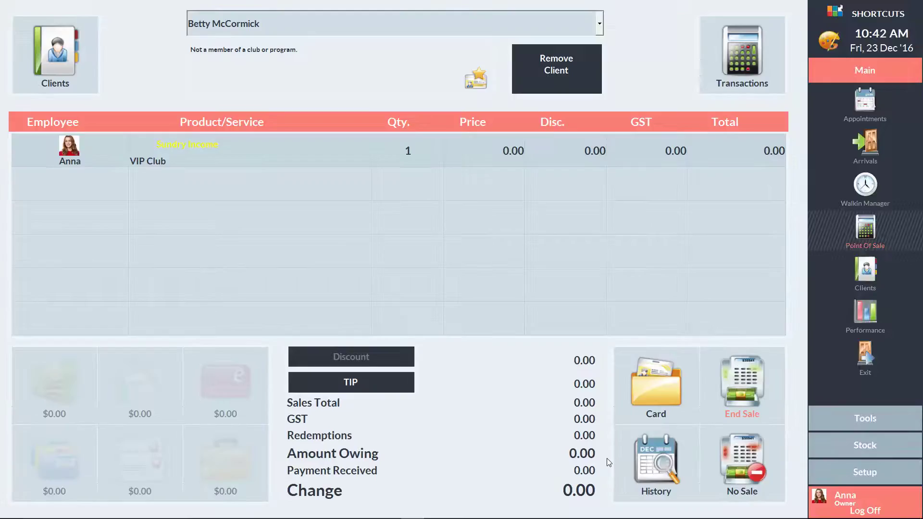
End the VIP Club sale and start a new one for the VIP member with 17 points.
left_click(737, 381)
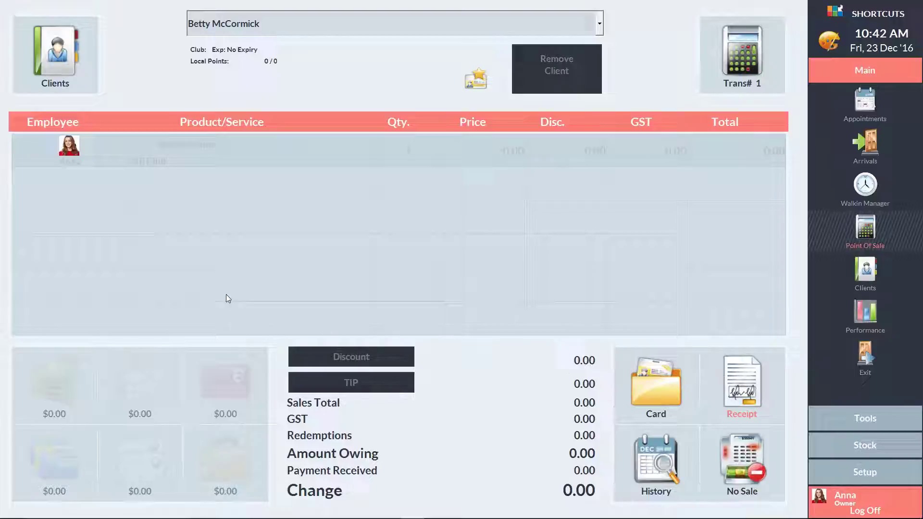
left_click(67, 56)
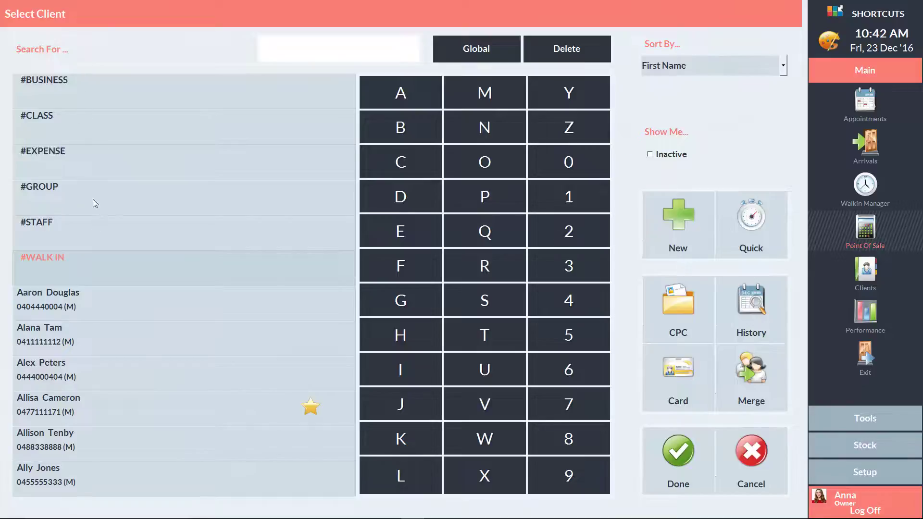
left_click(99, 475)
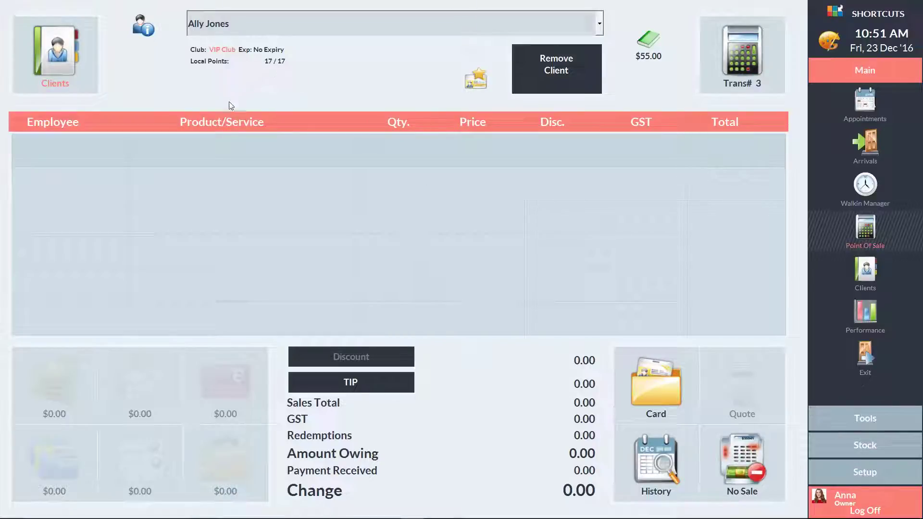
Select the Youngblood Eyeliner Black product, quantity 1.
left_click(203, 161)
left_click(186, 255)
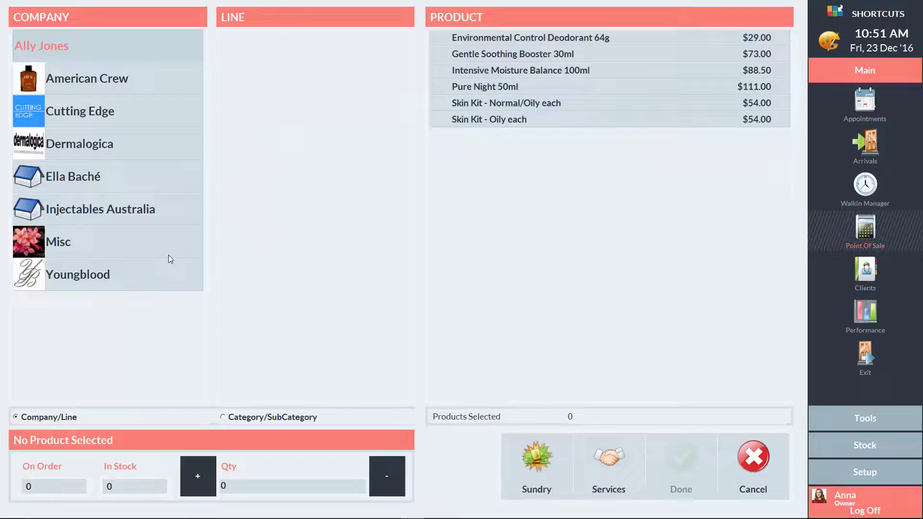
left_click(106, 274)
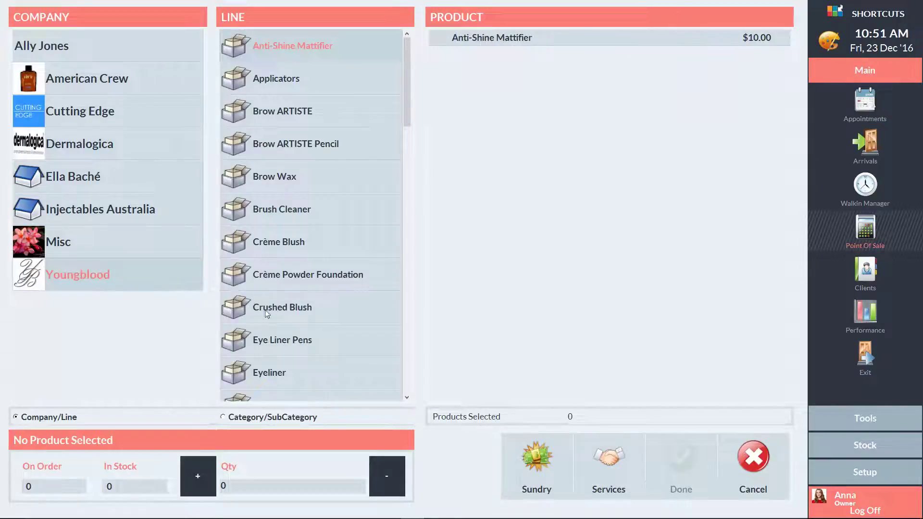
left_click(292, 369)
left_click(515, 39)
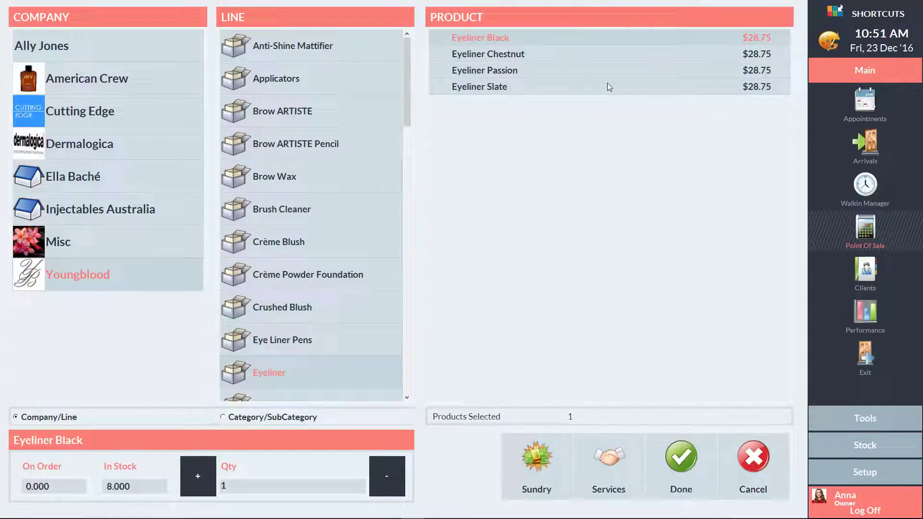
Add the eyeliner, redeem 17.09 points for -18.80, and pay the 7.05 balance in cash.
left_click(682, 461)
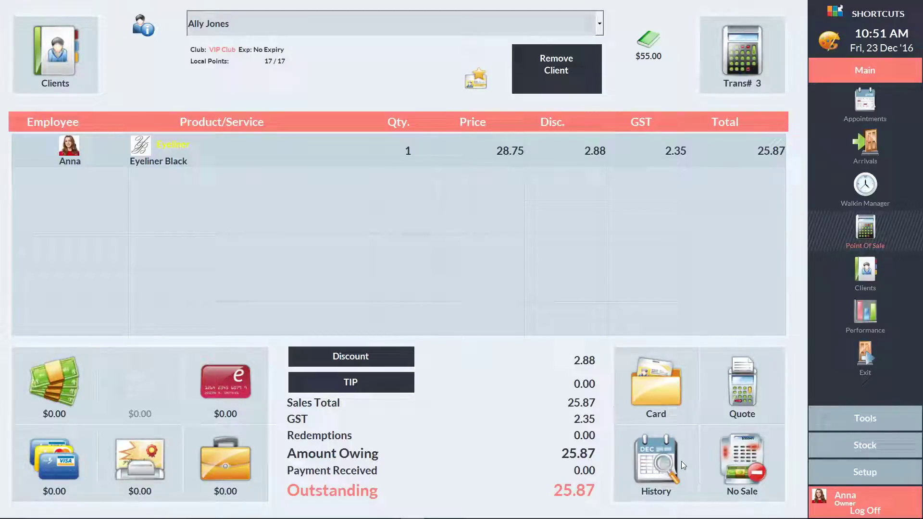
left_click(770, 151)
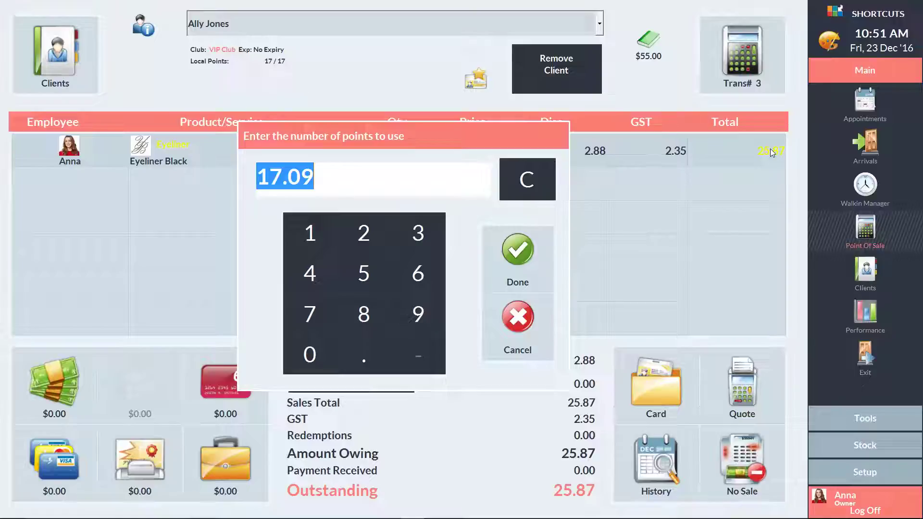
left_click(516, 250)
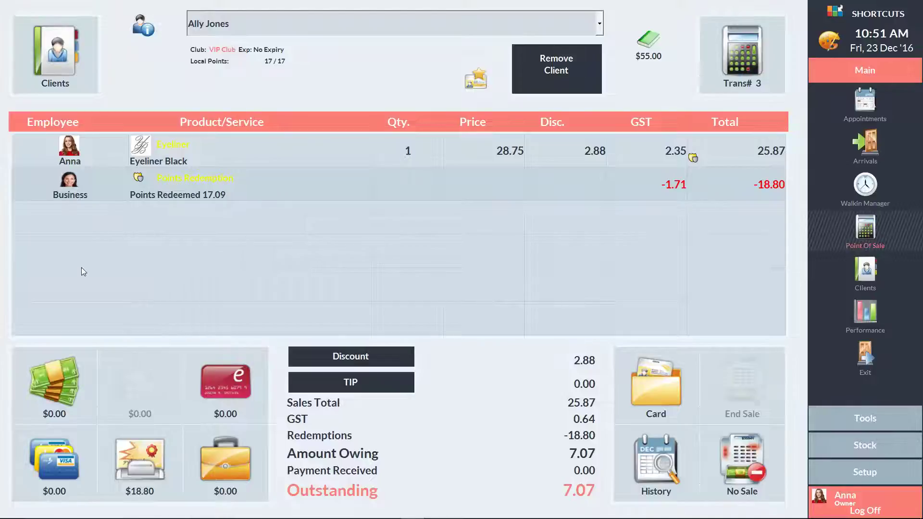
left_click(57, 379)
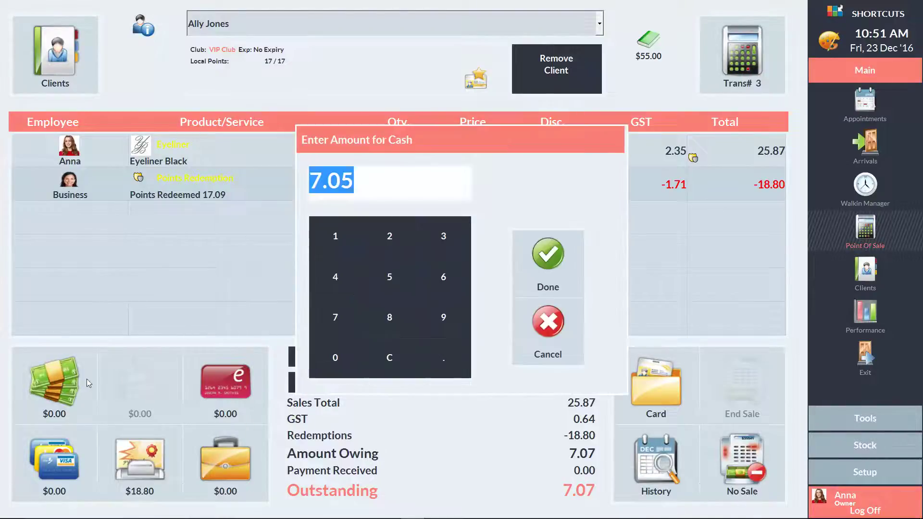
left_click(543, 261)
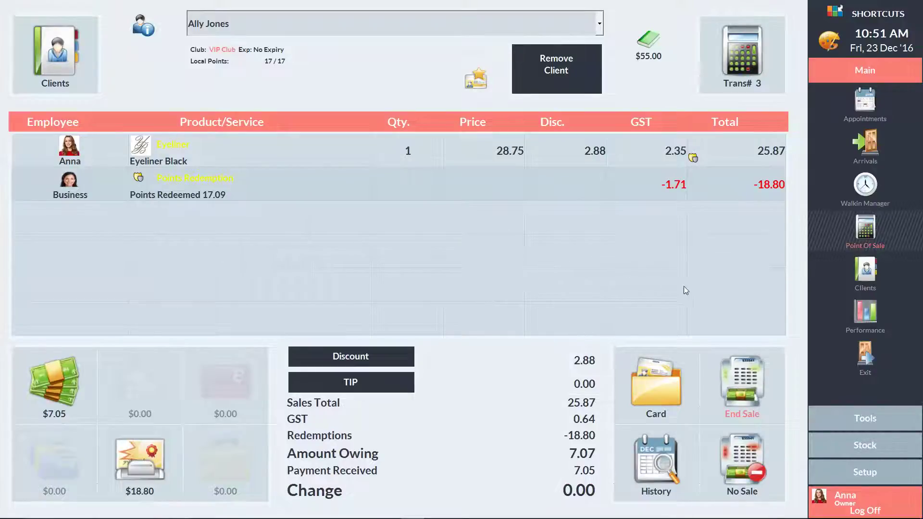
Finish the eyeliner sale and view the client's points history showing 17.090 redeemed, balance 0.
left_click(734, 377)
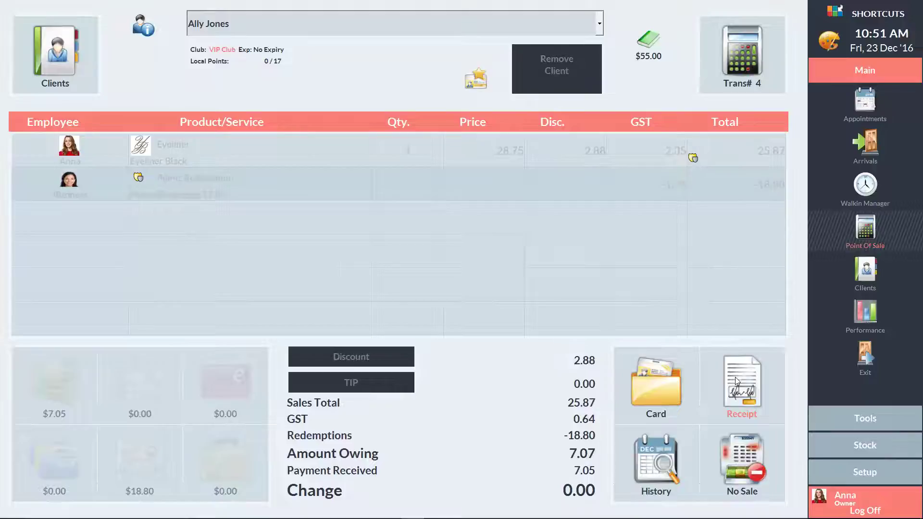
left_click(660, 464)
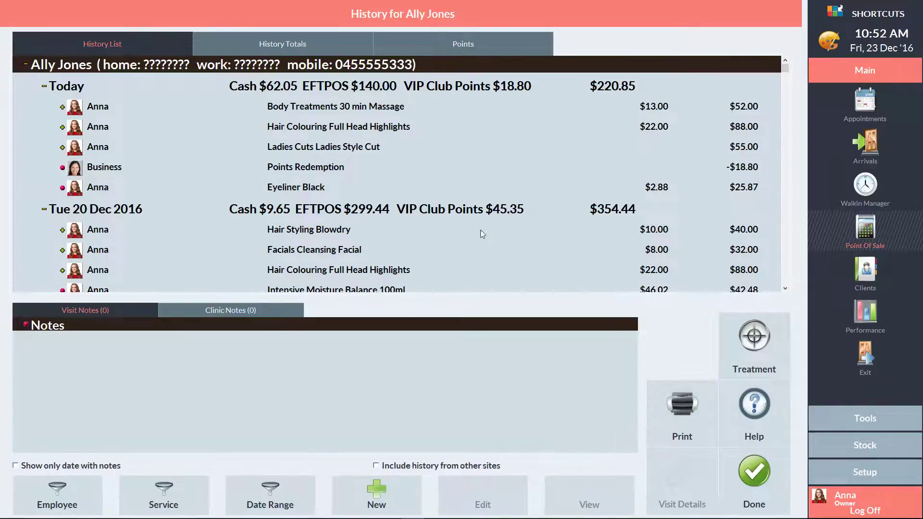
left_click(467, 43)
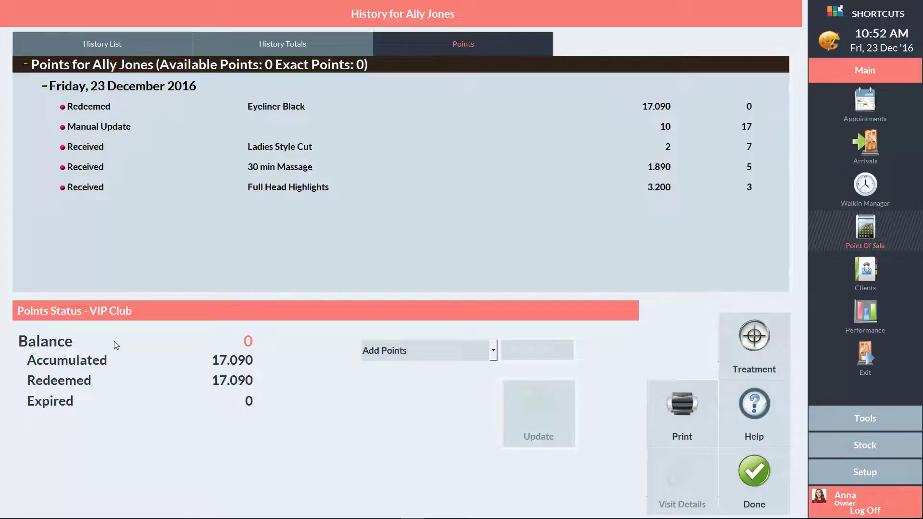
Manually add 10 VIP Club points to the client, raising the balance to 10.
left_click(432, 350)
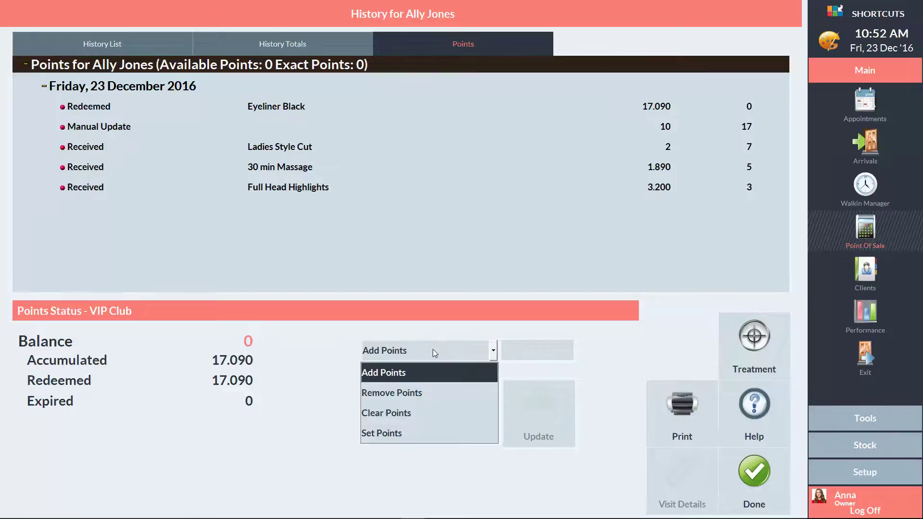
left_click(411, 375)
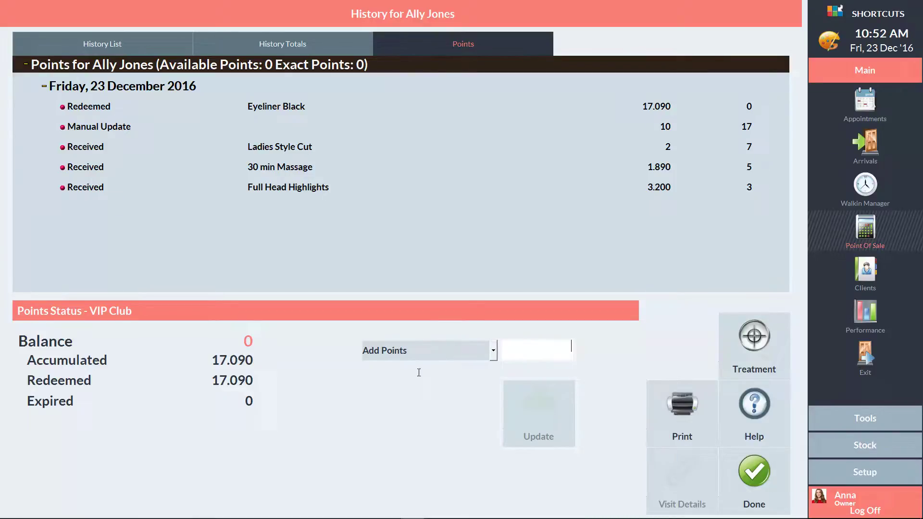
type("10")
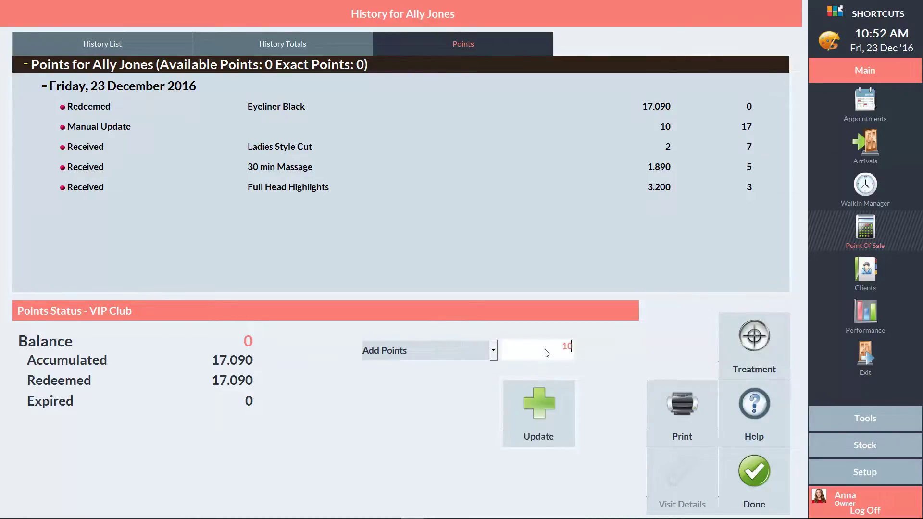
left_click(535, 403)
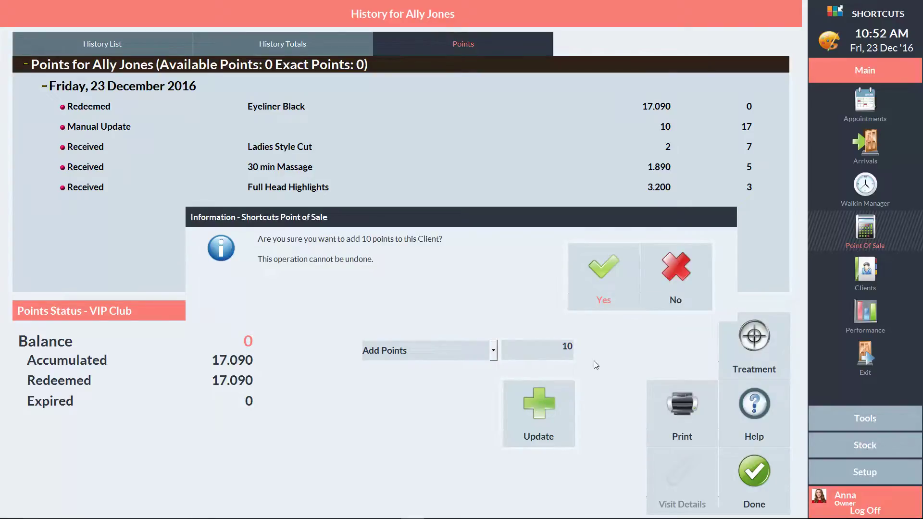
left_click(607, 276)
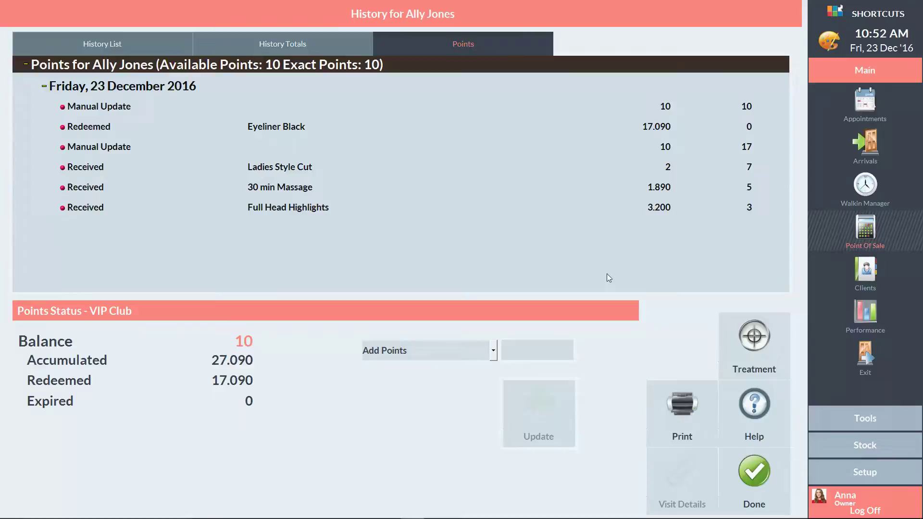